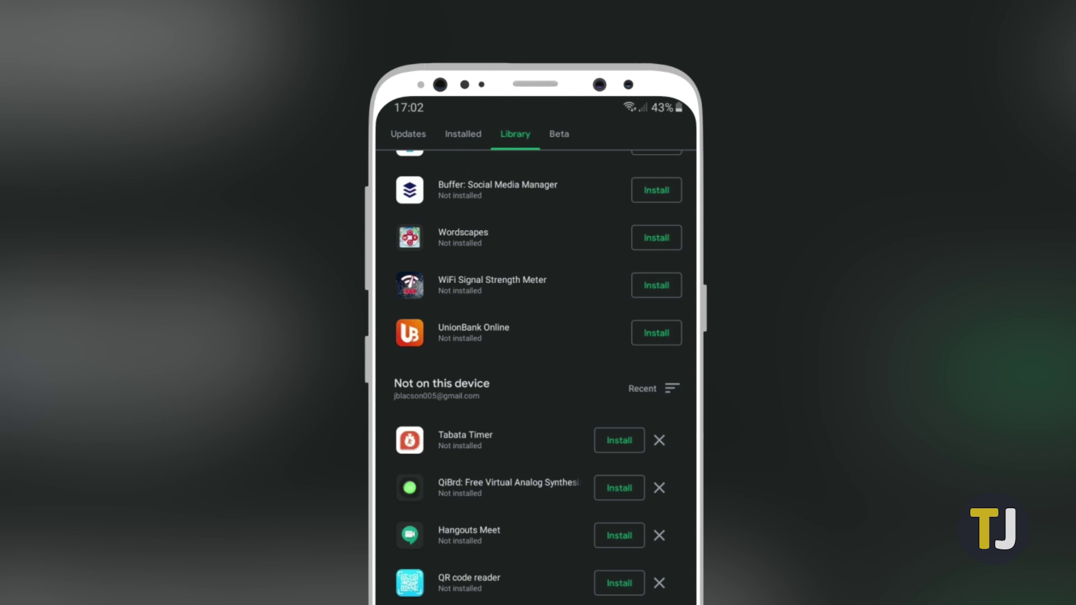
Step: Open the sort options, reinstall Hangouts Meet, and request Action Grid's removal from the library
click(654, 388)
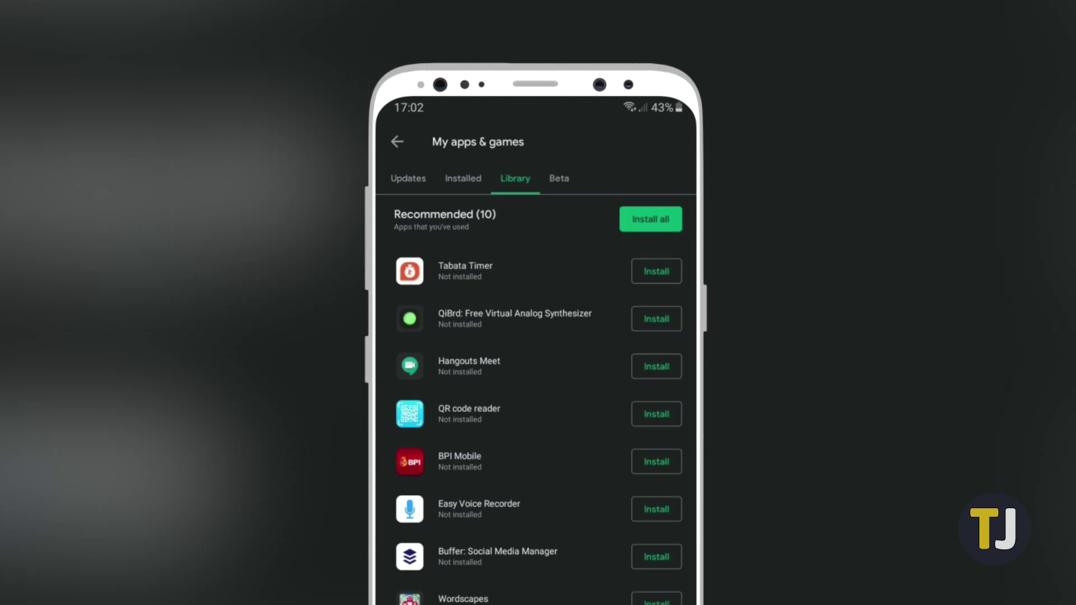
click(656, 367)
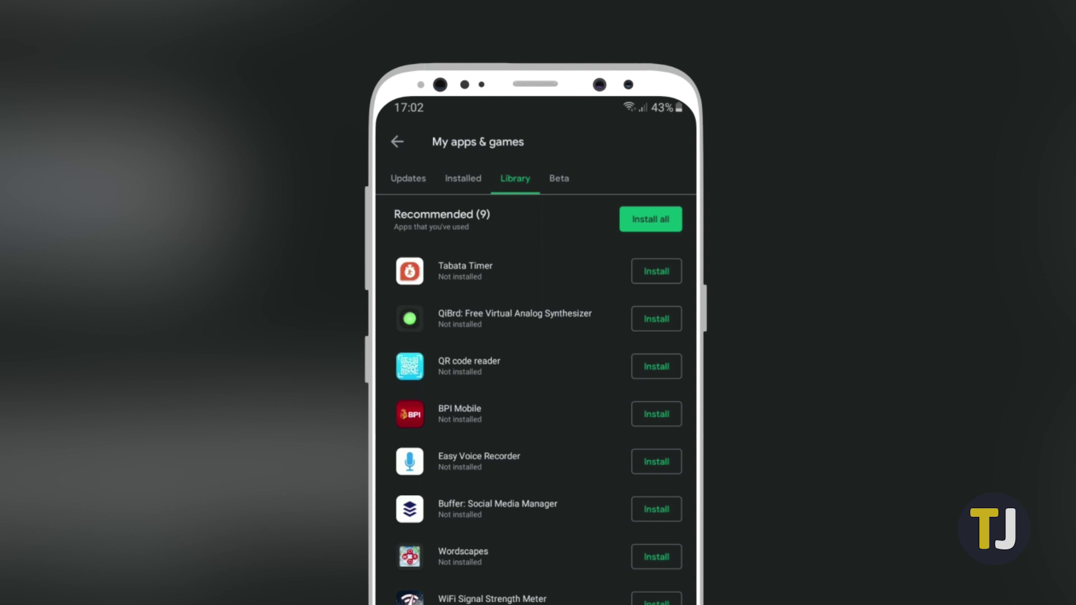
scroll(535, 378, down, 5)
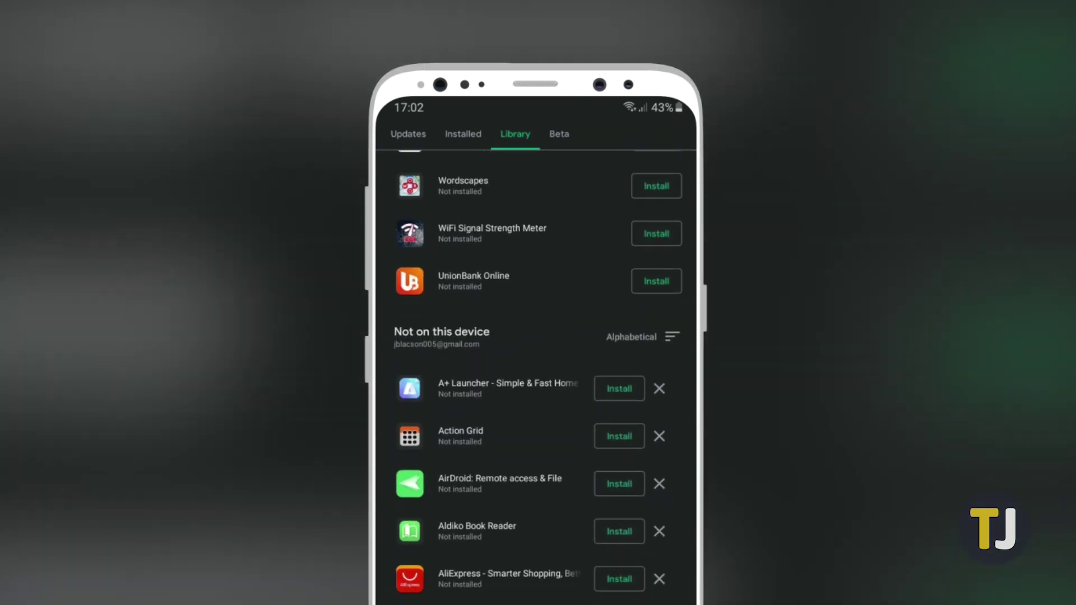
click(659, 437)
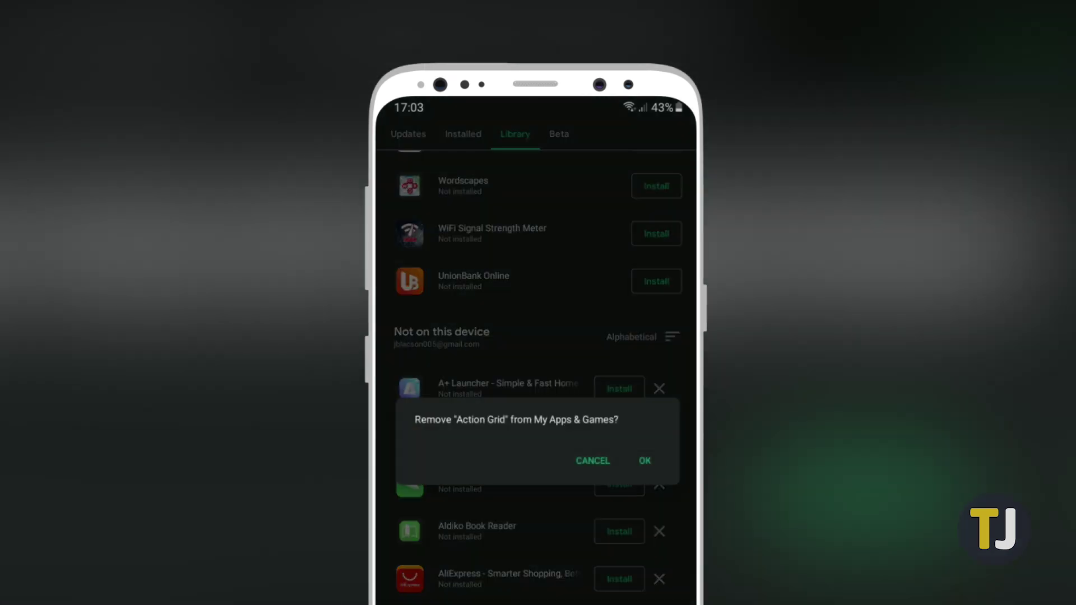
Step: Confirm Action Grid's removal with OK in the confirmation dialog
click(644, 461)
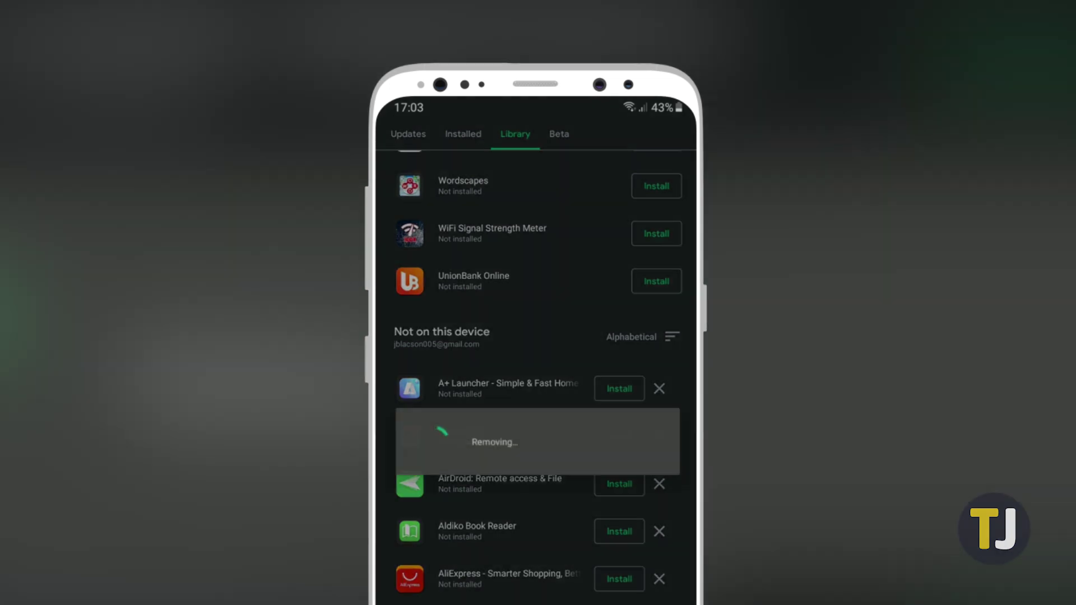